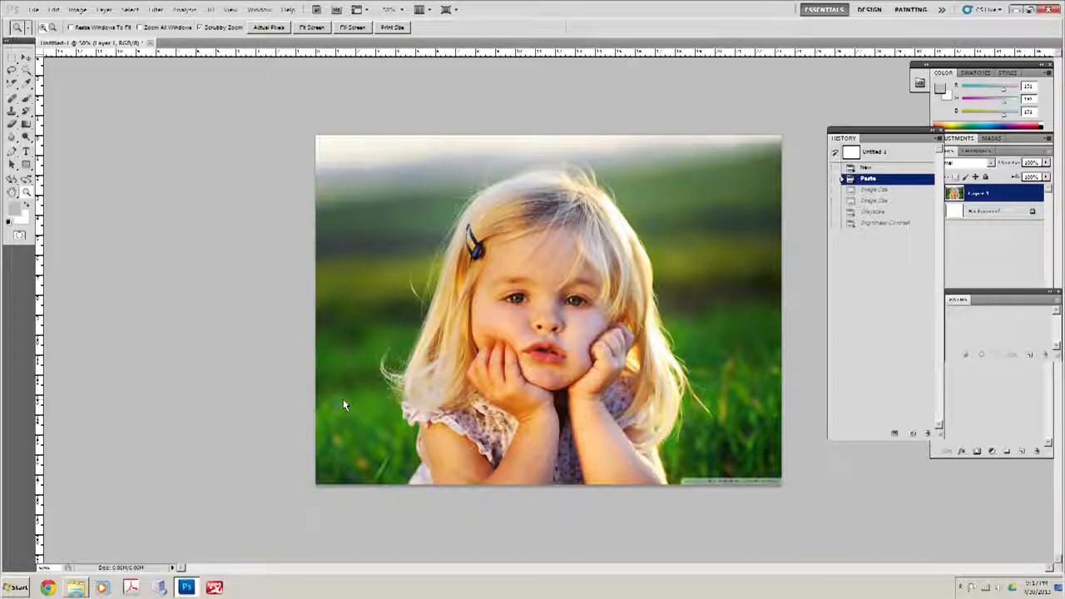
Set the document width to 7 inches with resampling off, re-enable Resample Image, and apply the image size.
{"action": "left_click", "coordinate": [77, 12]}
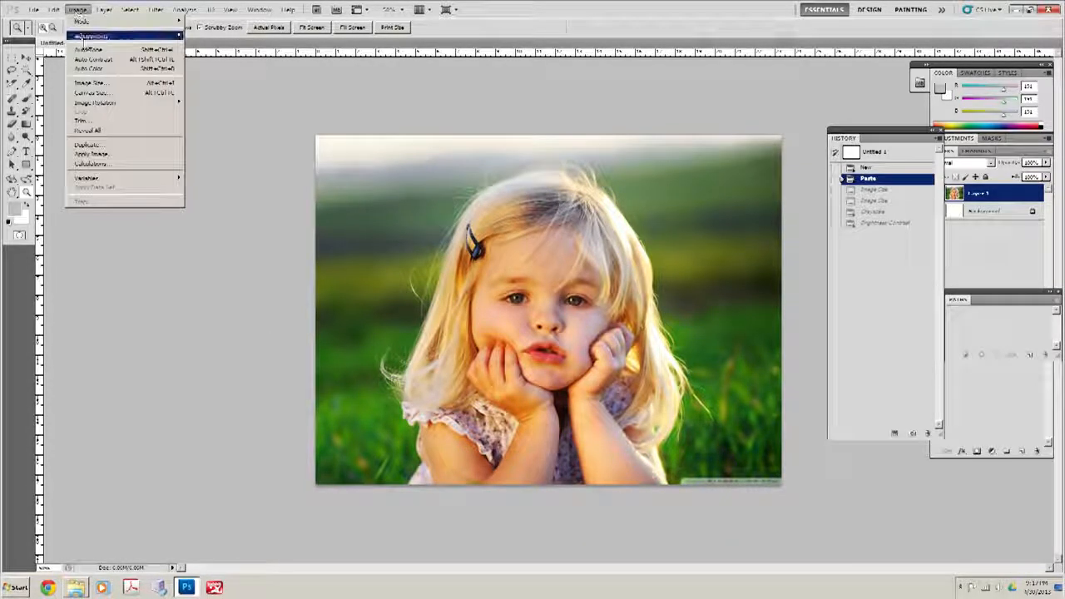
{"action": "left_click", "coordinate": [108, 84]}
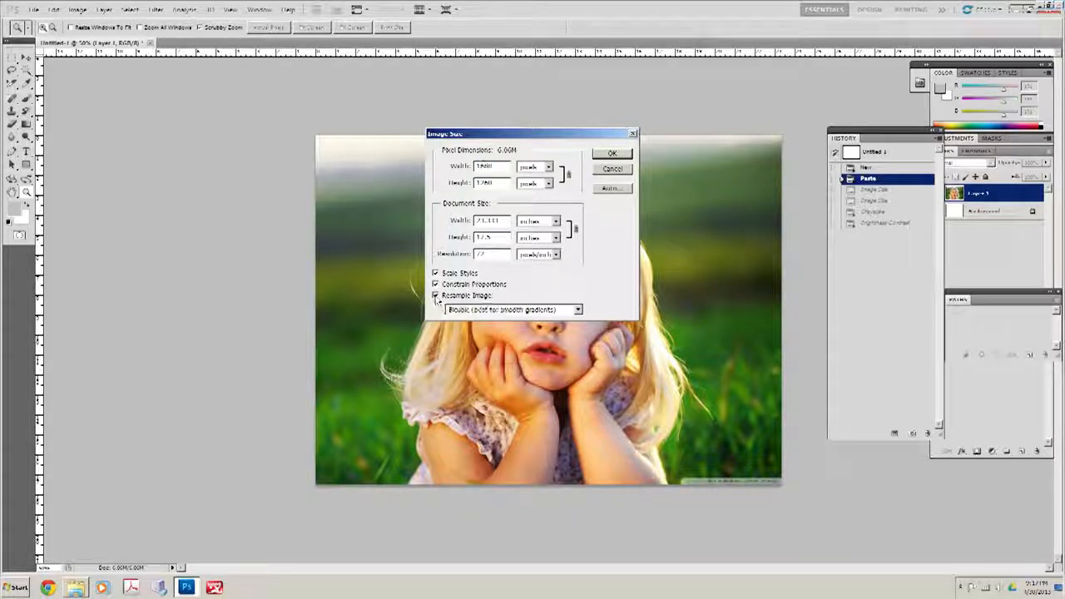
{"action": "left_click", "coordinate": [436, 295]}
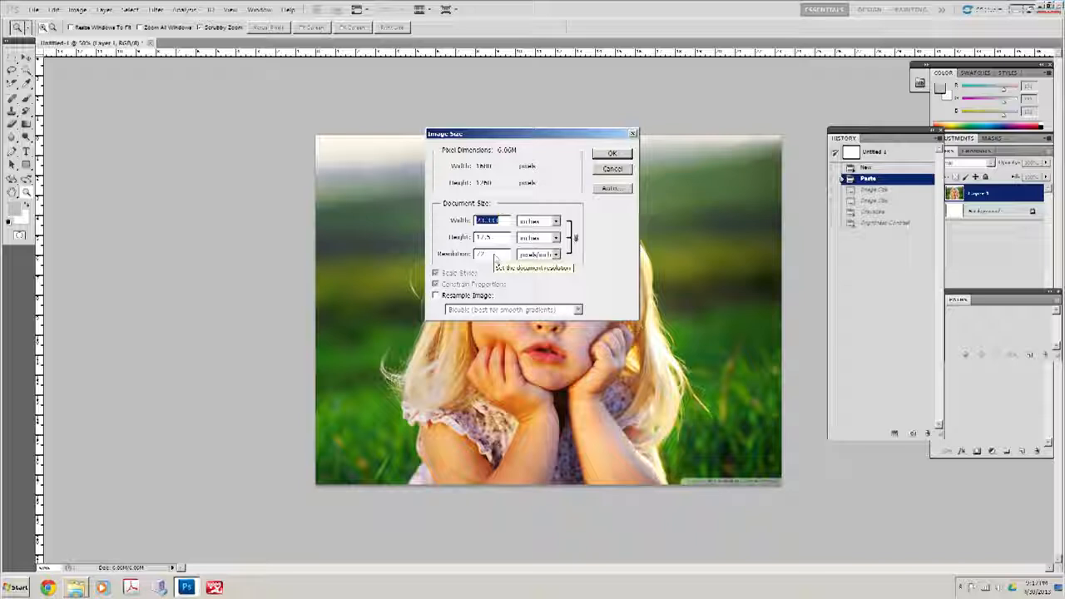
{"action": "type", "text": "7."}
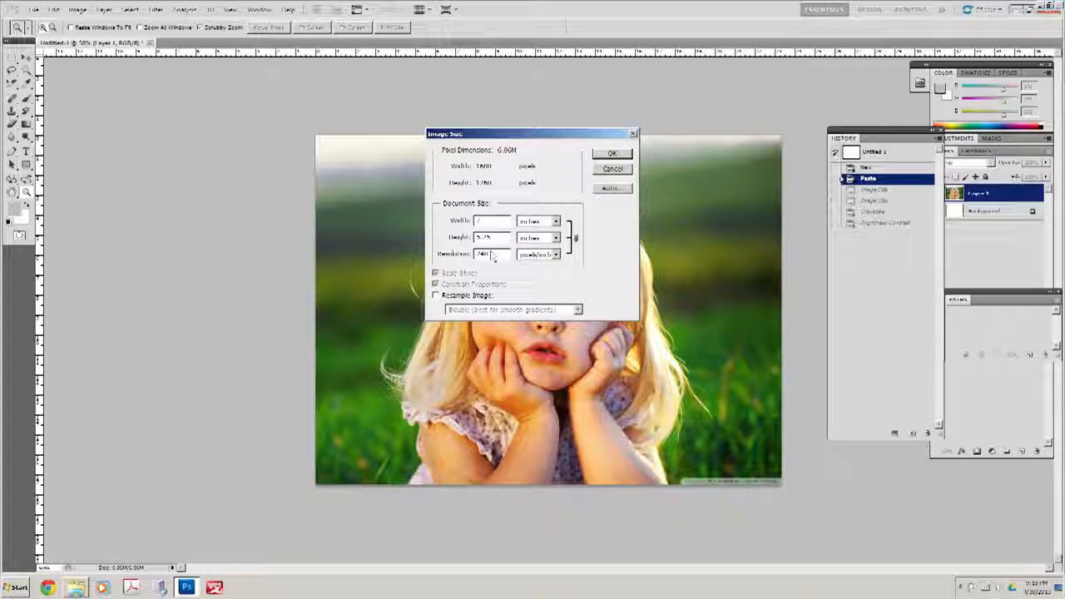
{"action": "left_click", "coordinate": [440, 297]}
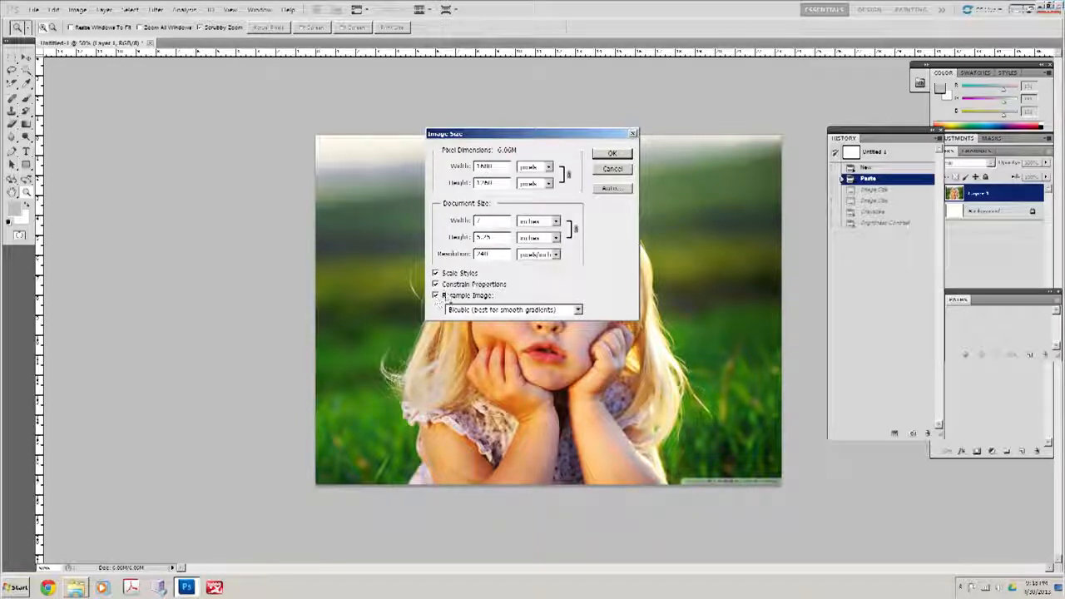
{"action": "left_click", "coordinate": [614, 156]}
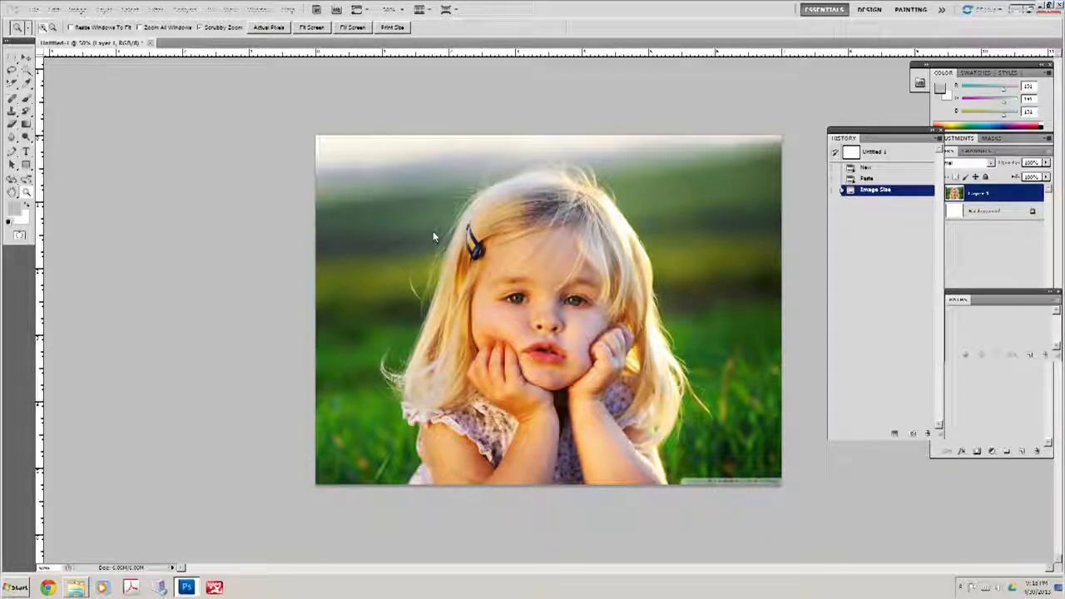
Resample the image to a resolution of 140 pixels/inch, keeping the 7-inch document width.
{"action": "left_click", "coordinate": [76, 9]}
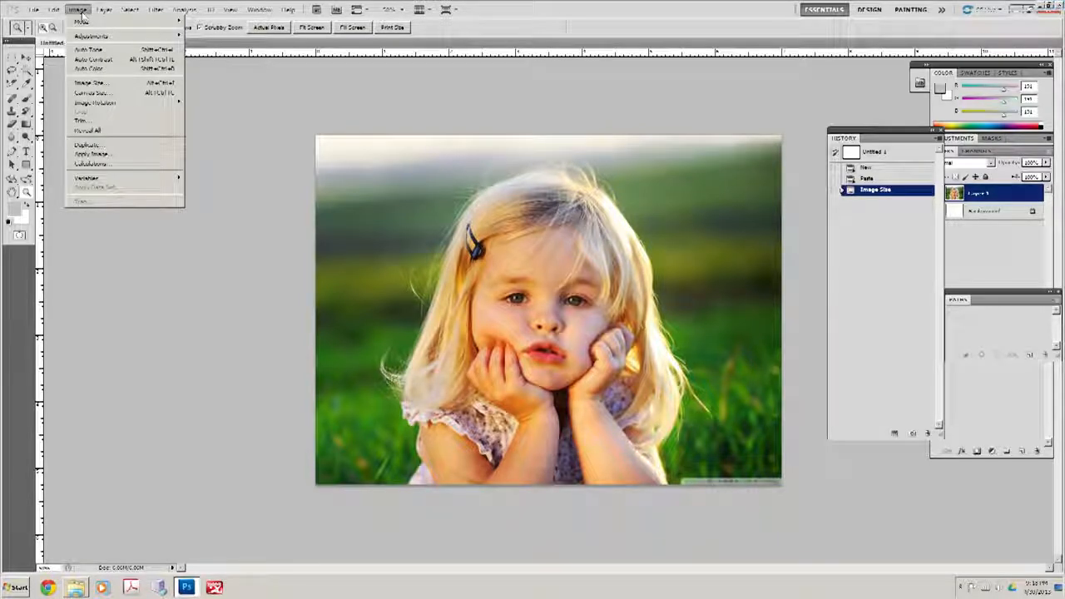
{"action": "left_click", "coordinate": [100, 84]}
{"action": "left_click_drag", "start_coordinate": [505, 258], "coordinate": [451, 266]}
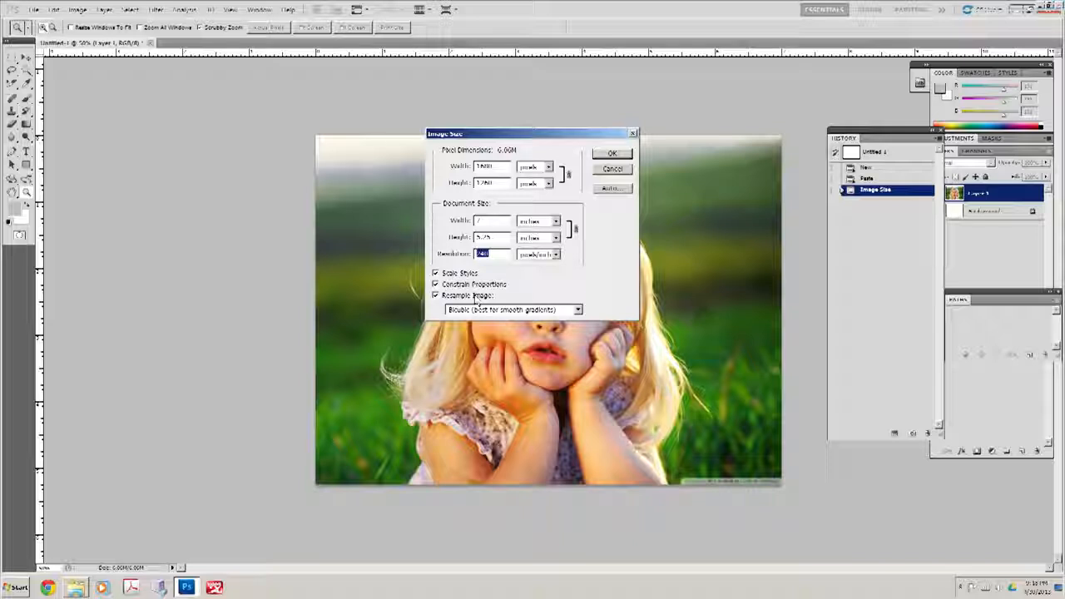
{"action": "type", "text": "140"}
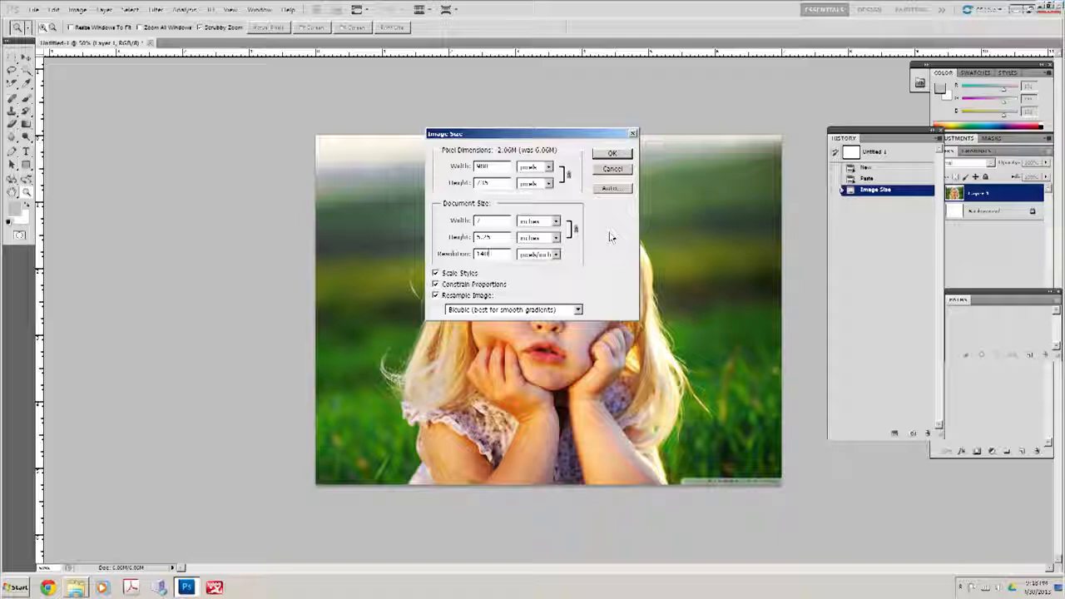
{"action": "left_click", "coordinate": [611, 155]}
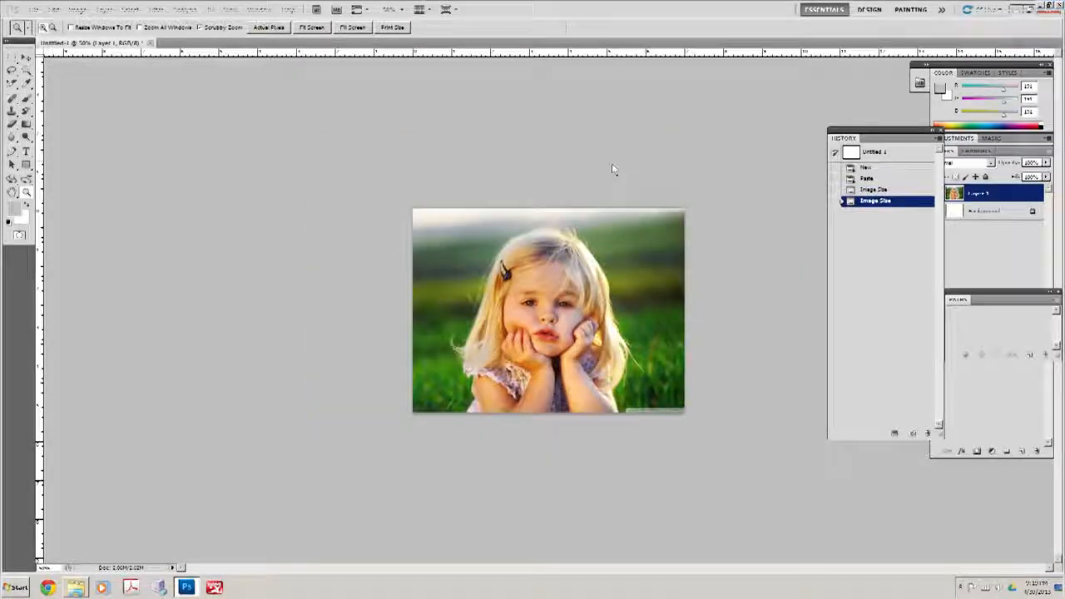
Convert the image to grayscale, flattening the layers and discarding the color information.
{"action": "left_click", "coordinate": [546, 332]}
{"action": "left_click", "coordinate": [547, 333]}
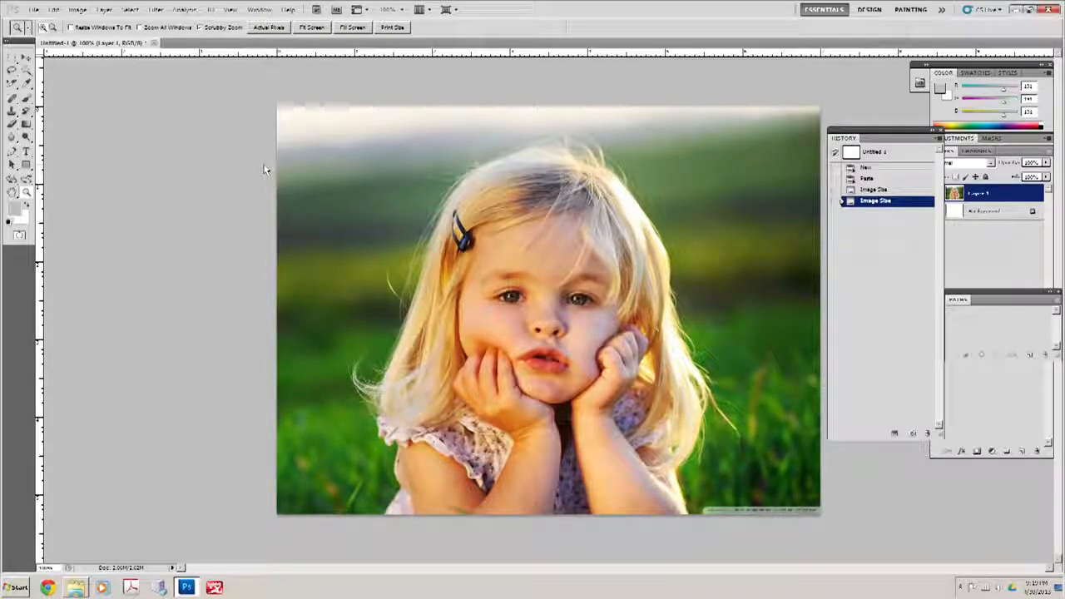
{"action": "left_click", "coordinate": [79, 11]}
{"action": "mouse_move", "coordinate": [93, 38]}
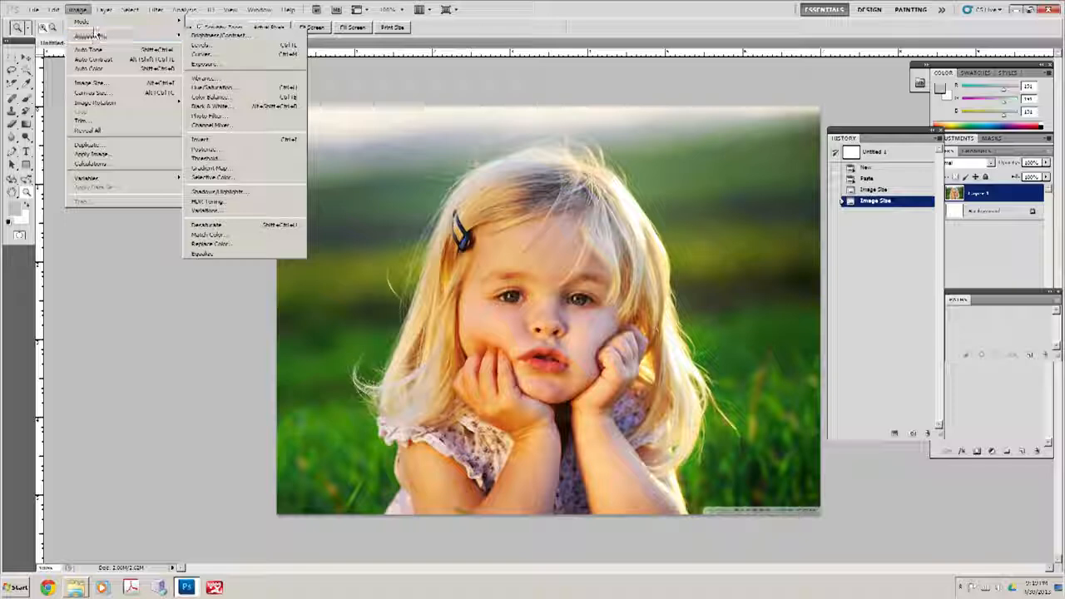
{"action": "left_click", "coordinate": [218, 31]}
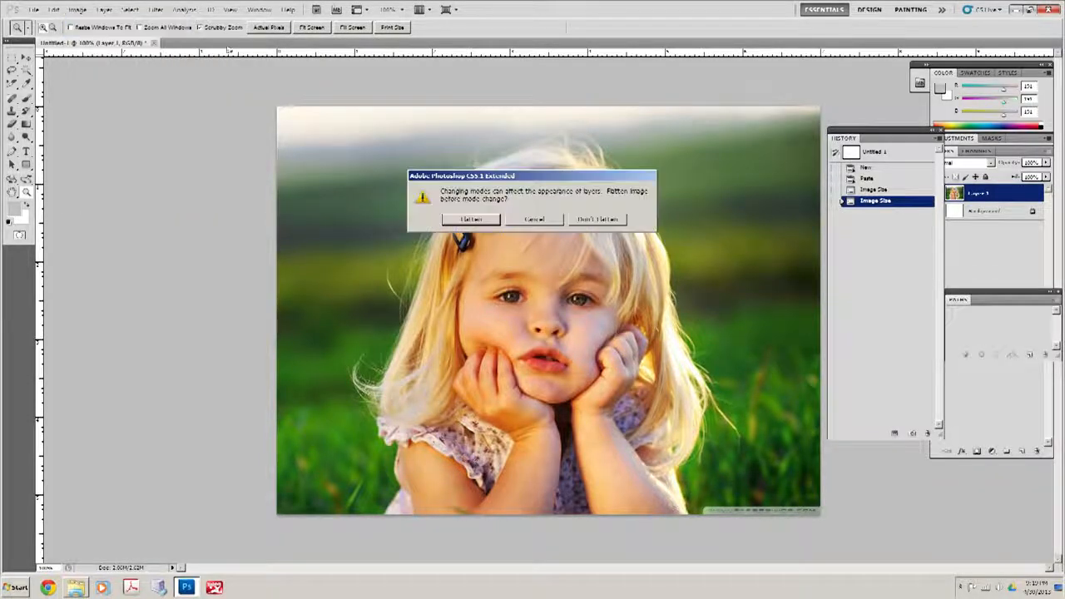
{"action": "left_click", "coordinate": [463, 221]}
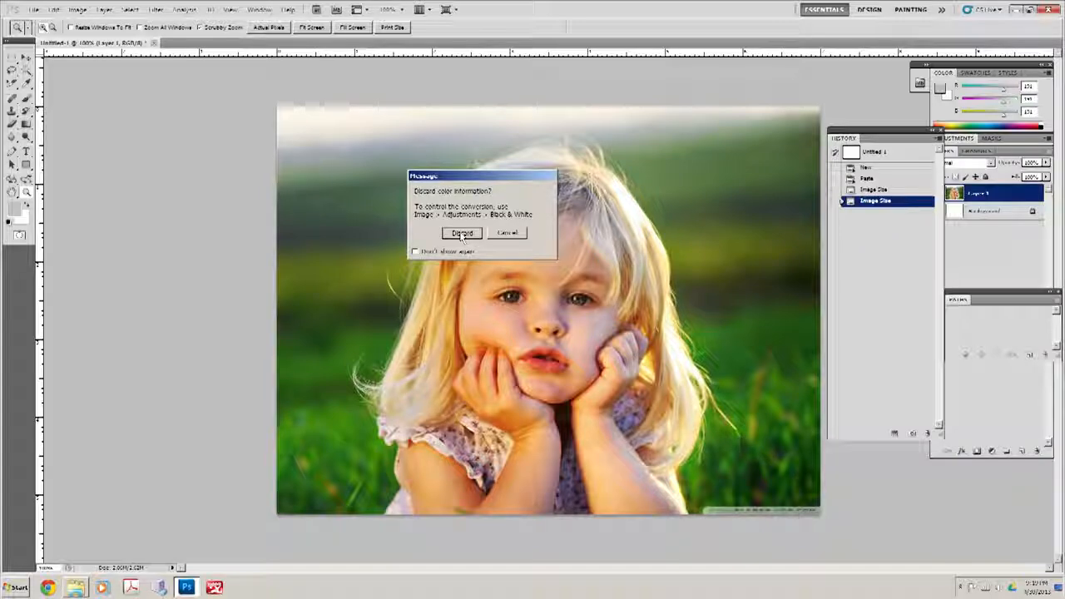
{"action": "left_click", "coordinate": [463, 234]}
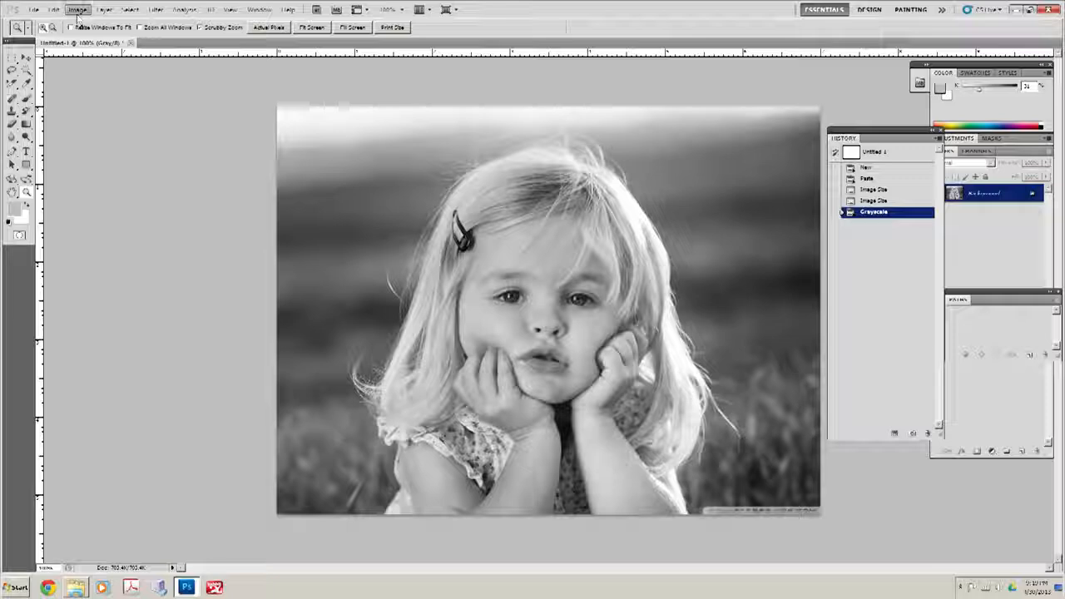
Apply a Brightness/Contrast adjustment with brightness 30 and contrast 50.
{"action": "left_click", "coordinate": [78, 10]}
{"action": "mouse_move", "coordinate": [88, 37]}
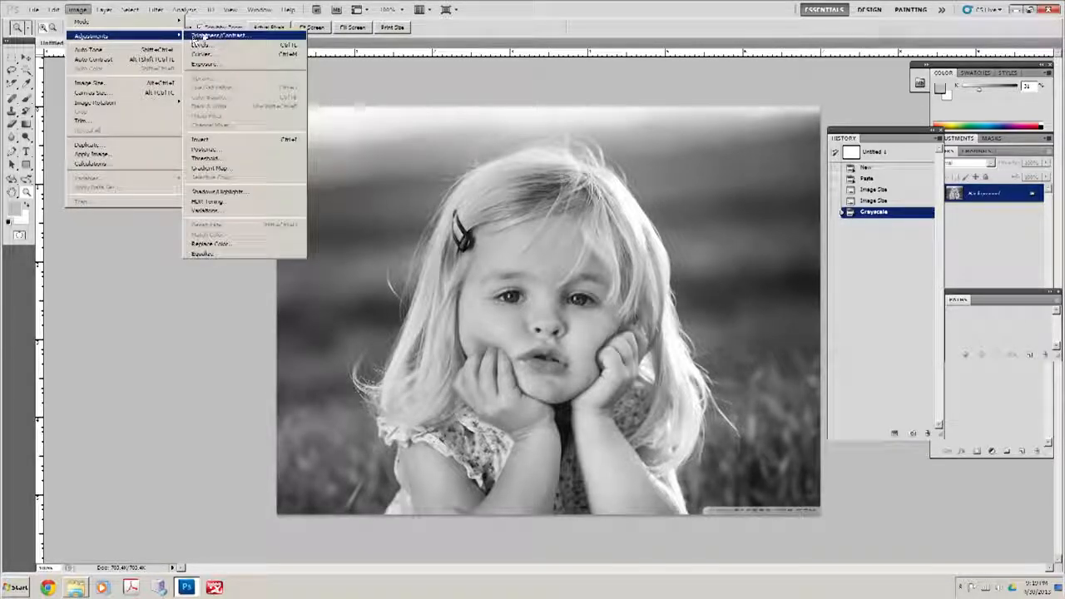
{"action": "left_click", "coordinate": [200, 36]}
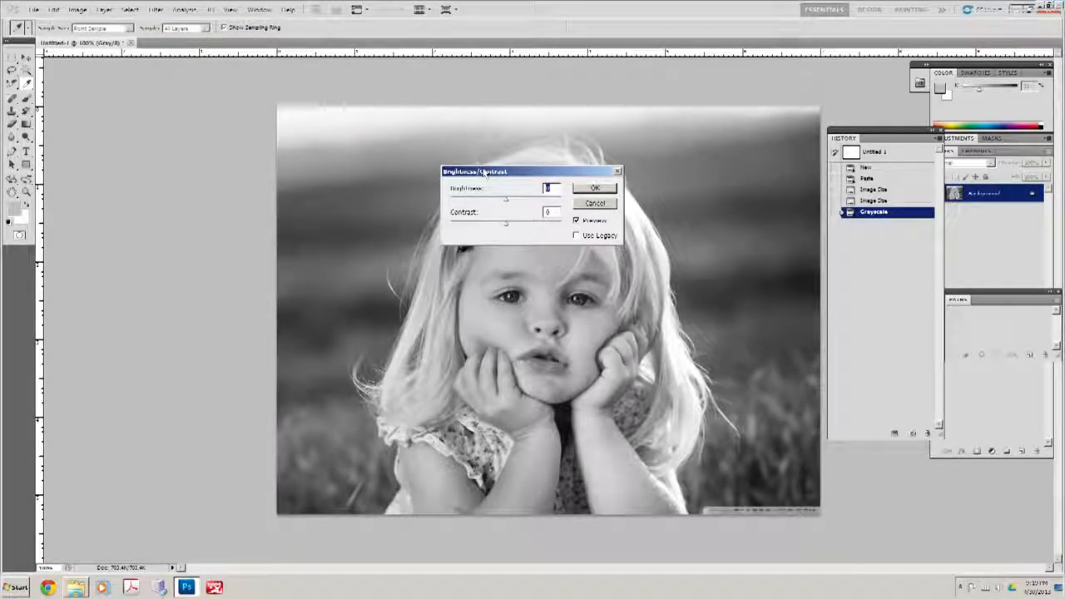
{"action": "type", "text": "10"}
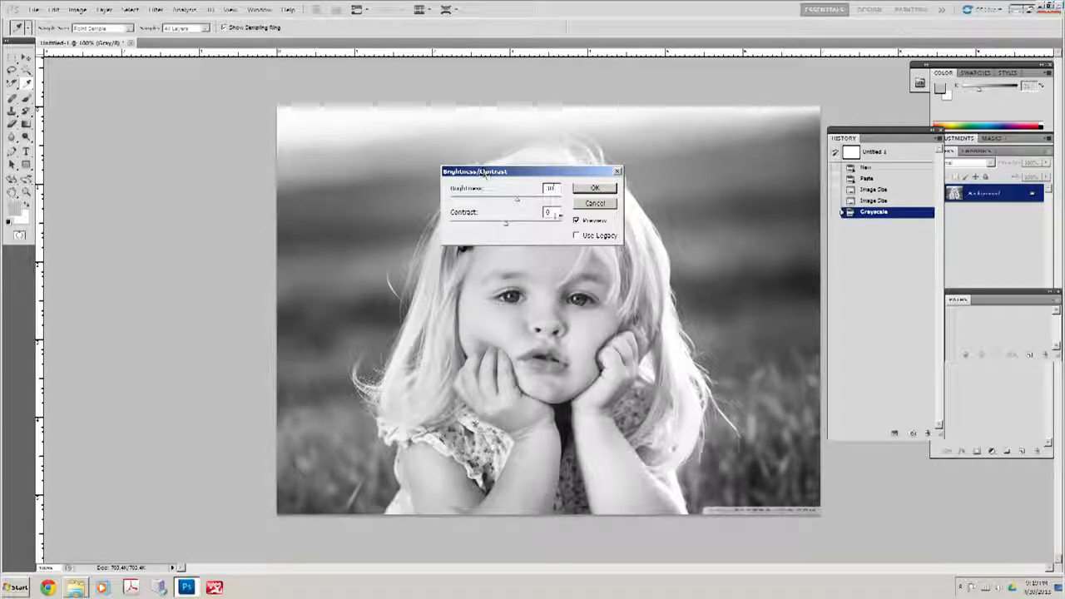
{"action": "left_click_drag", "start_coordinate": [556, 213], "coordinate": [495, 225]}
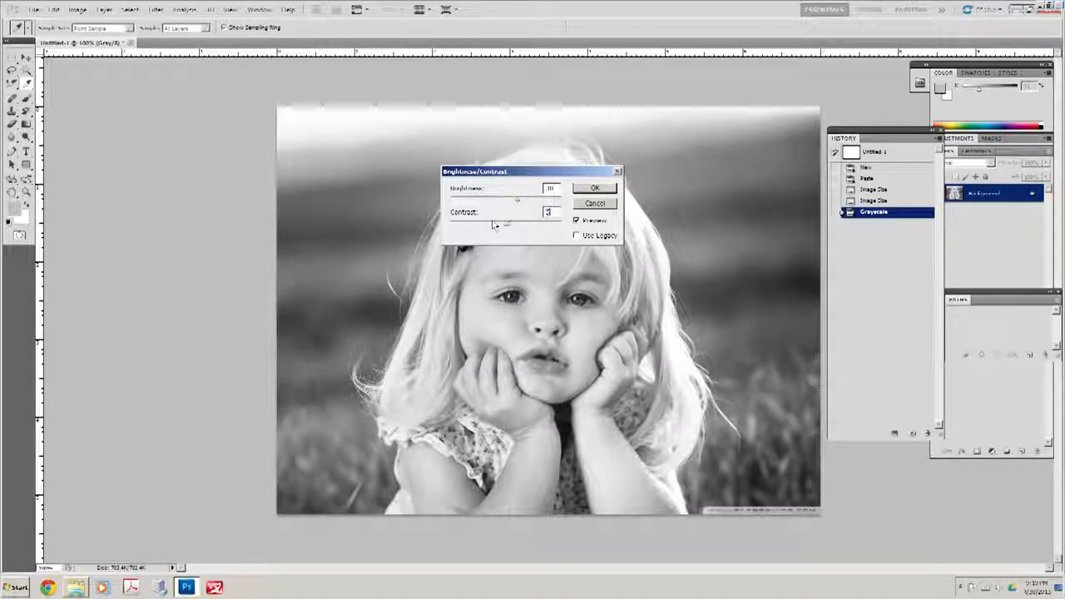
{"action": "type", "text": "50"}
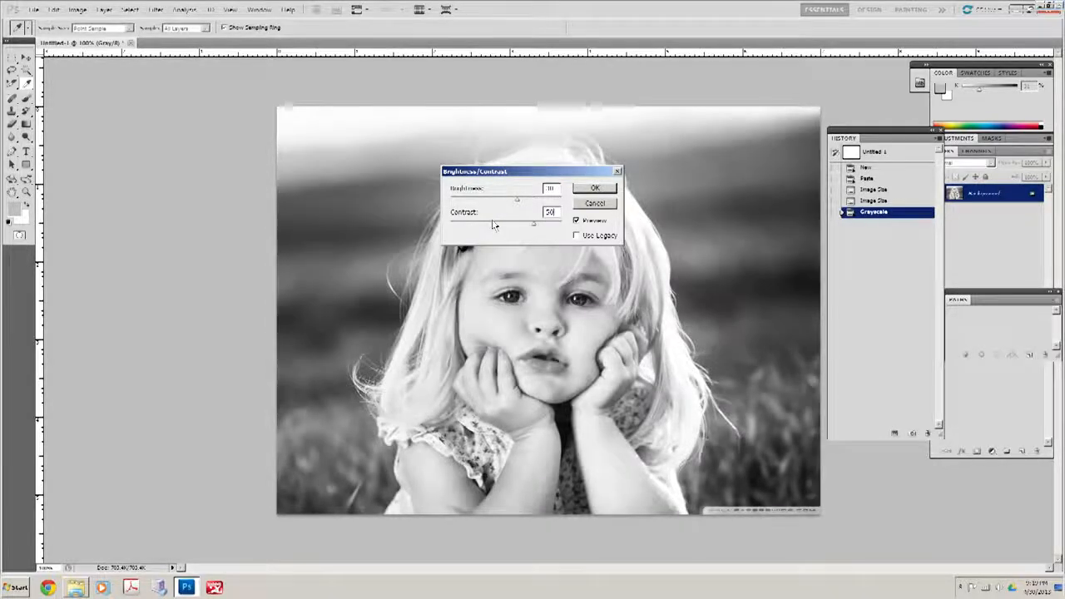
{"action": "left_click", "coordinate": [593, 189]}
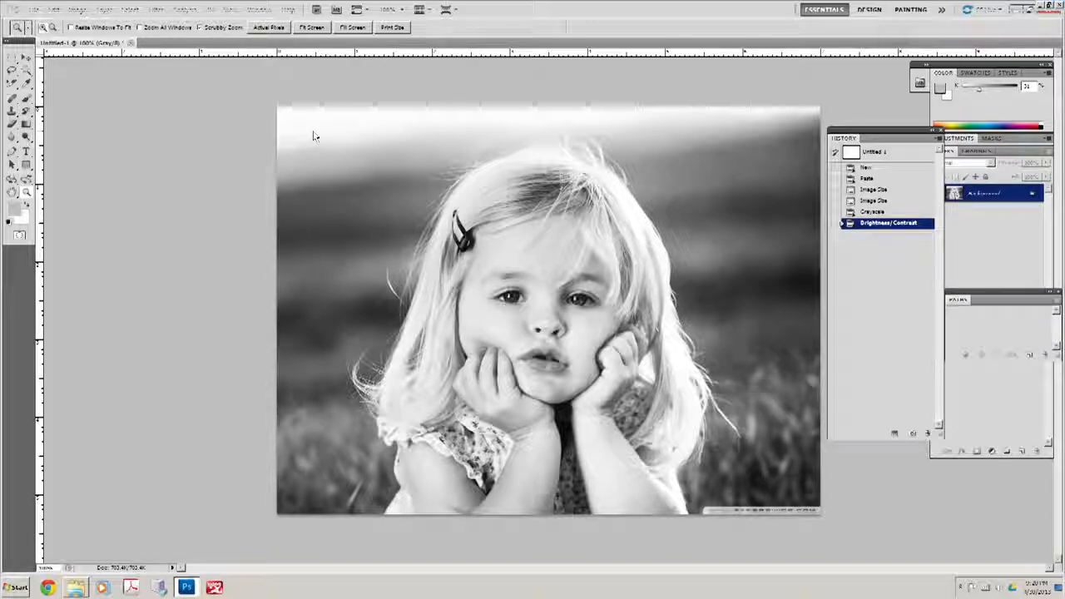
Sharpen the photo with Unsharp Mask at amount 215%, radius 4 pixels and threshold 0.
{"action": "left_click", "coordinate": [155, 9]}
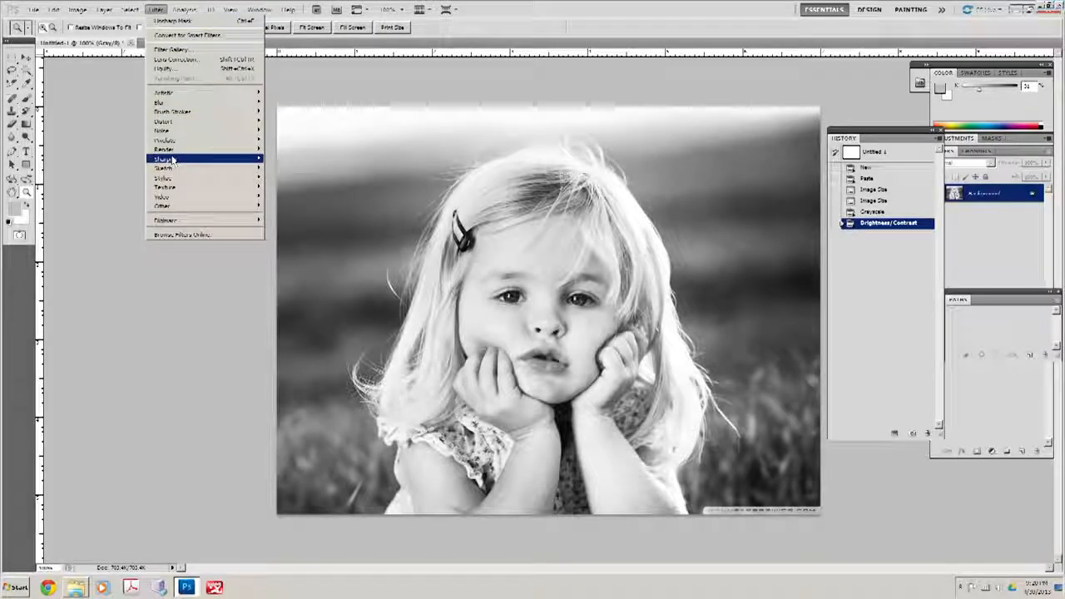
{"action": "mouse_move", "coordinate": [173, 159]}
{"action": "left_click", "coordinate": [293, 197]}
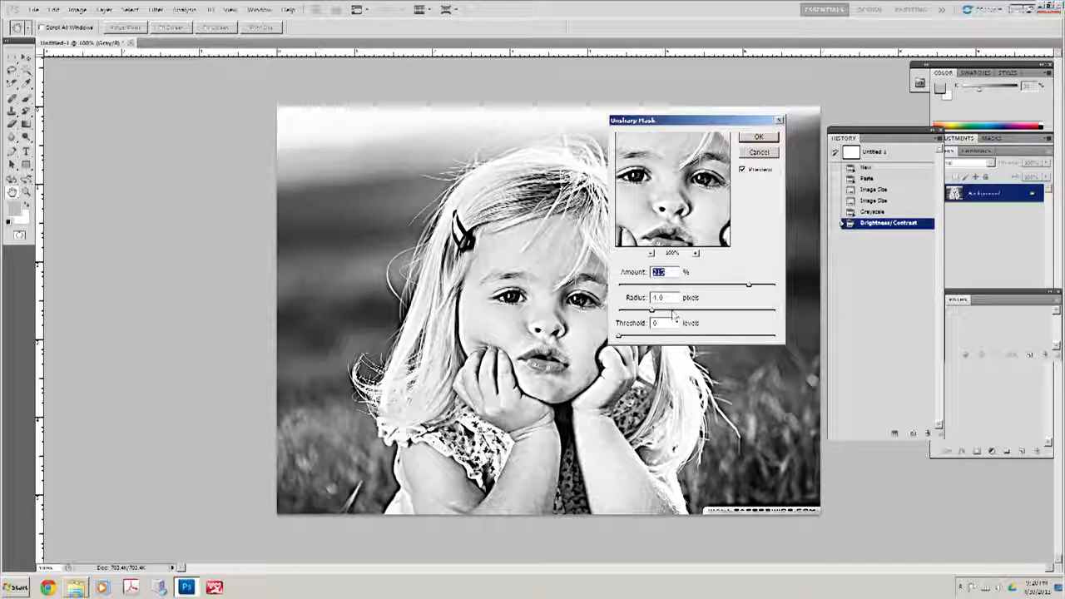
{"action": "mouse_move", "coordinate": [654, 310]}
{"action": "left_mouse_down"}
{"action": "mouse_move", "coordinate": [727, 316]}
{"action": "mouse_move", "coordinate": [645, 315]}
{"action": "left_mouse_up"}
{"action": "type", "text": "4"}
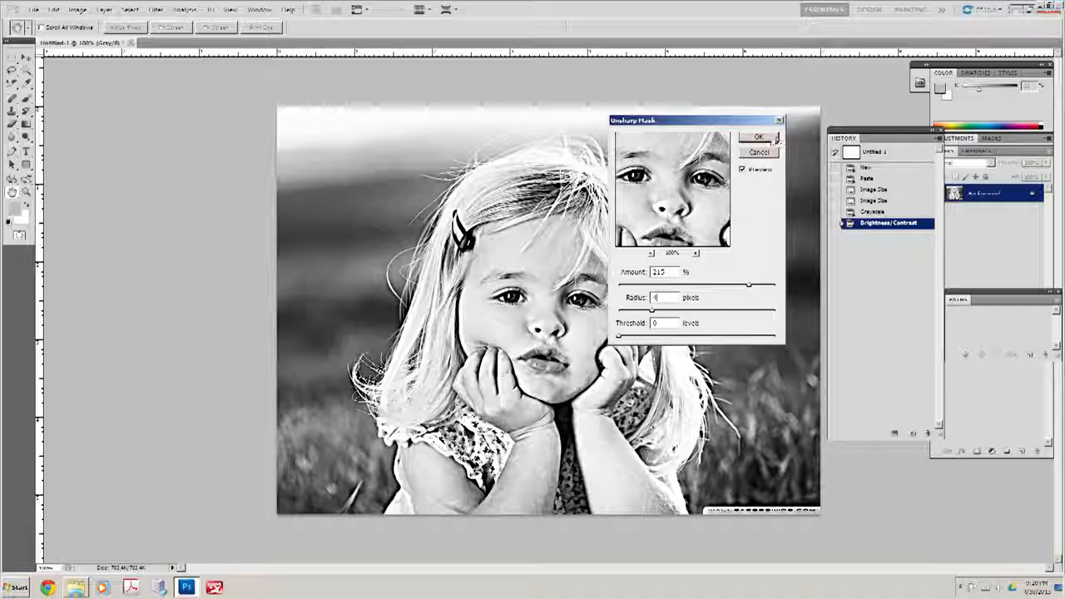
{"action": "left_click", "coordinate": [758, 138]}
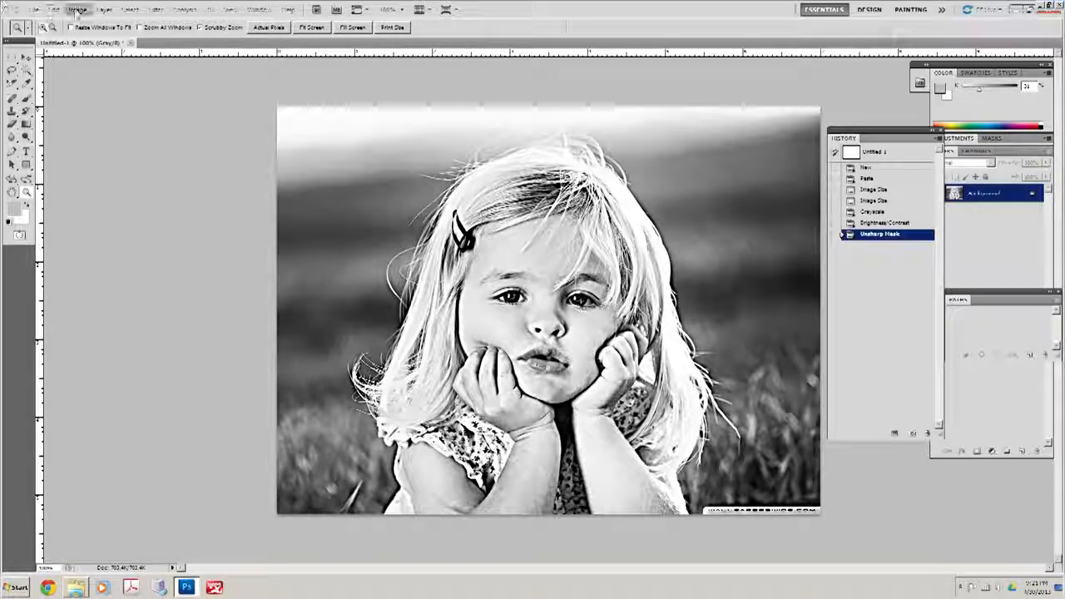
Convert the image to Bitmap mode with 140 pixels/inch output and the Diffusion Dither method.
{"action": "left_click", "coordinate": [77, 10]}
{"action": "mouse_move", "coordinate": [150, 20]}
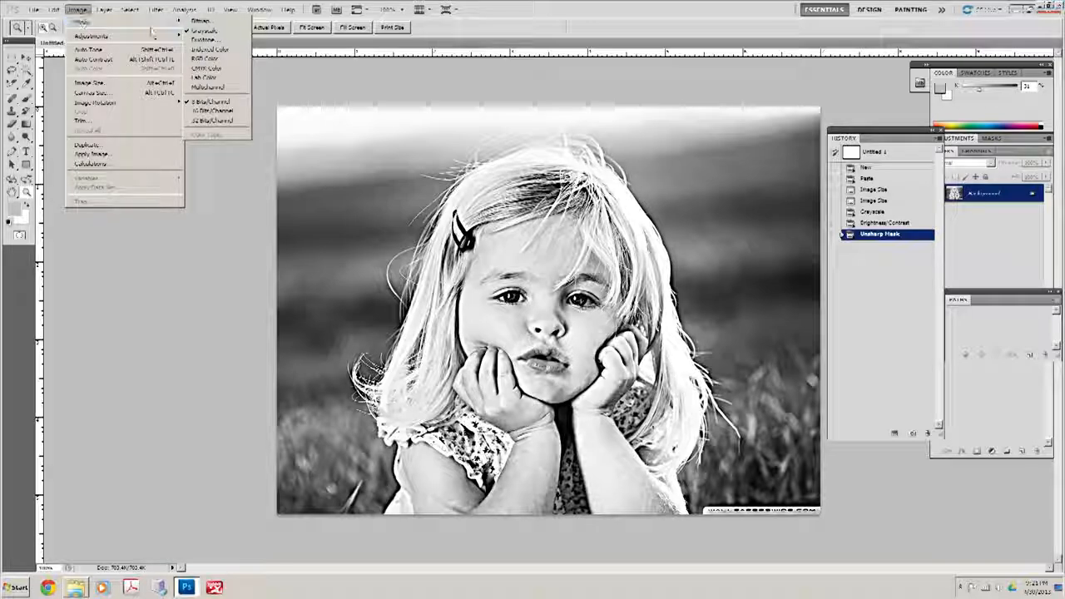
{"action": "left_click", "coordinate": [193, 22]}
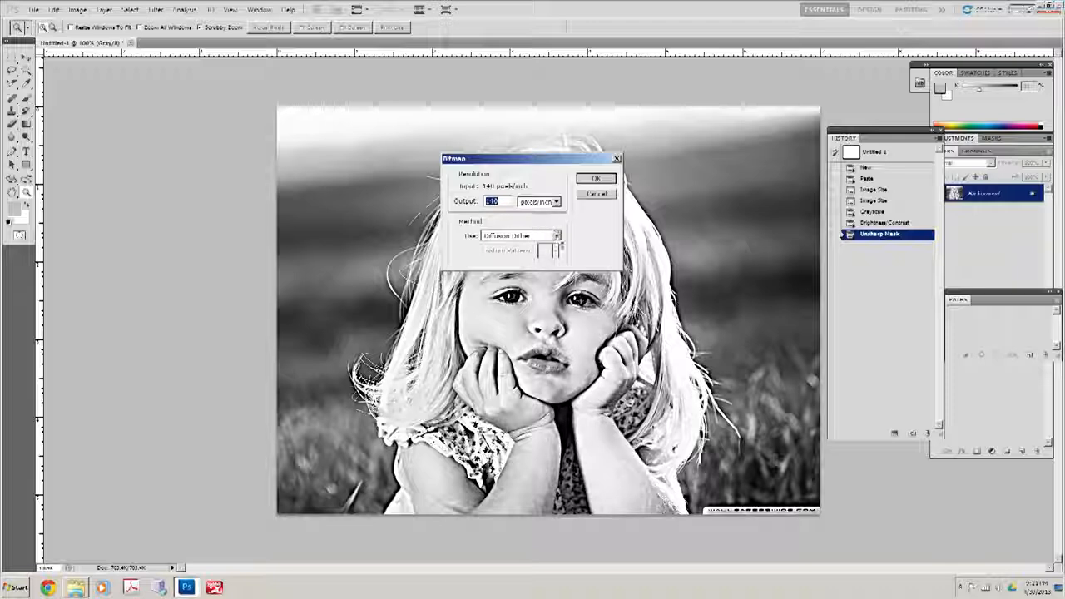
{"action": "left_click", "coordinate": [556, 236]}
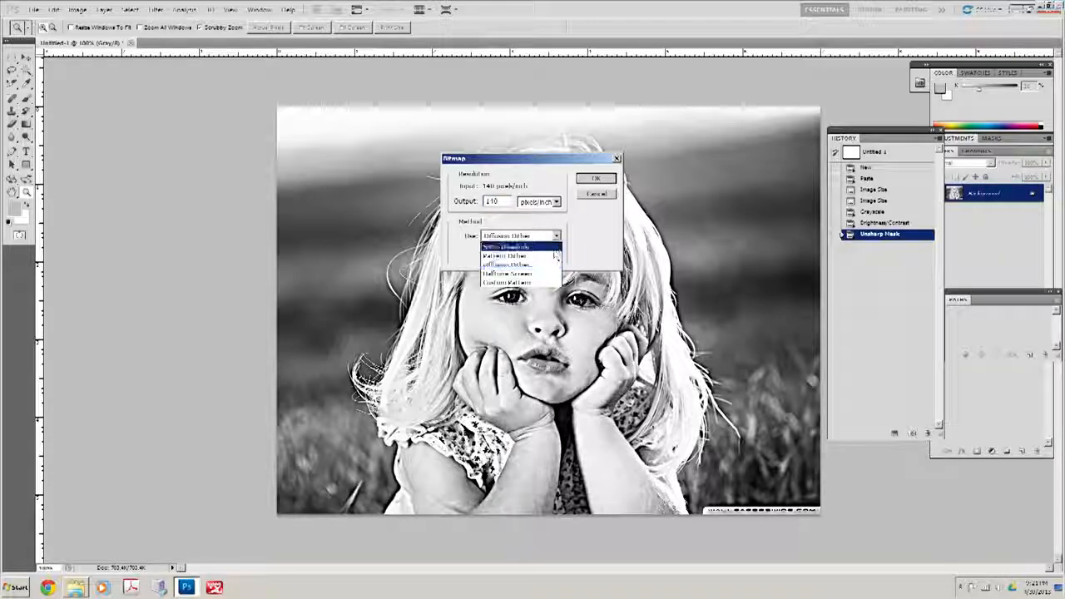
{"action": "left_click", "coordinate": [534, 265]}
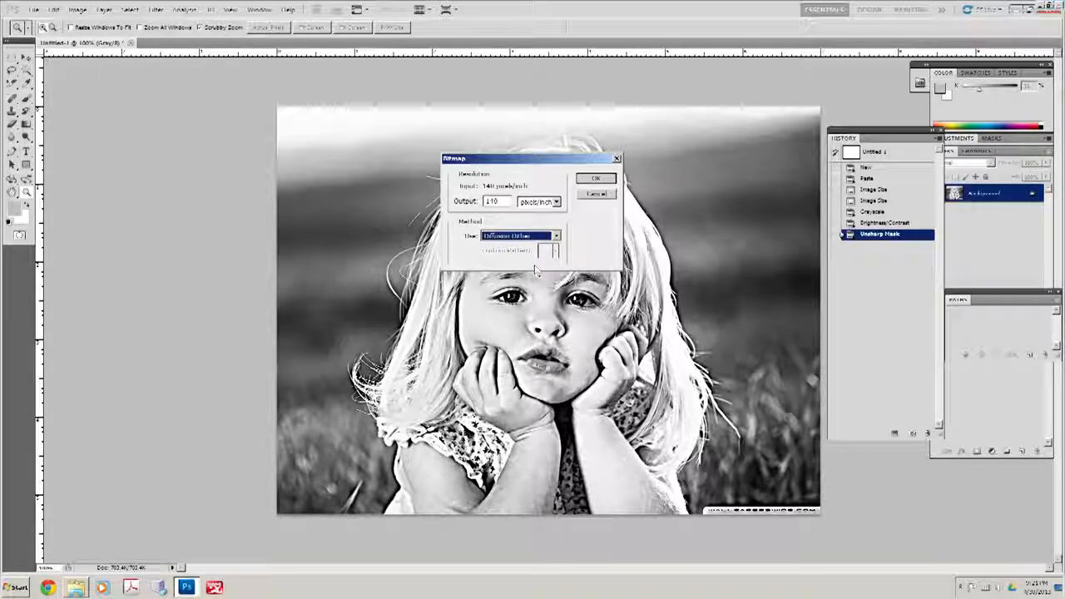
{"action": "left_click", "coordinate": [596, 179]}
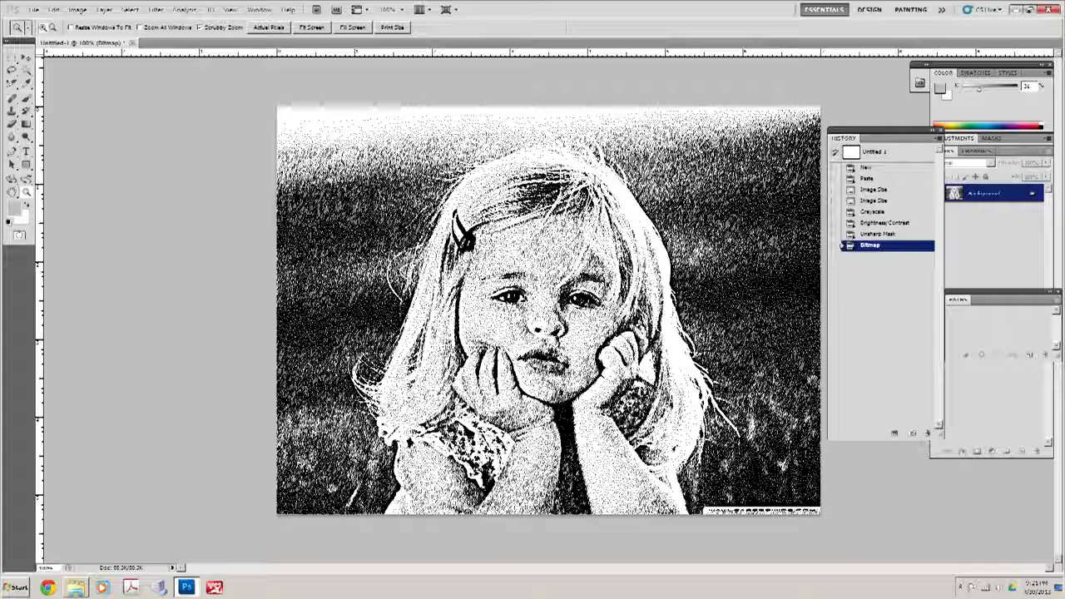
Examine the dither dot pattern on the girl's face up close, and the whole bitmap image at reduced size.
{"action": "left_click", "coordinate": [552, 301]}
{"action": "left_click", "coordinate": [551, 306]}
{"action": "left_click", "coordinate": [551, 306]}
{"action": "left_click", "coordinate": [551, 306]}
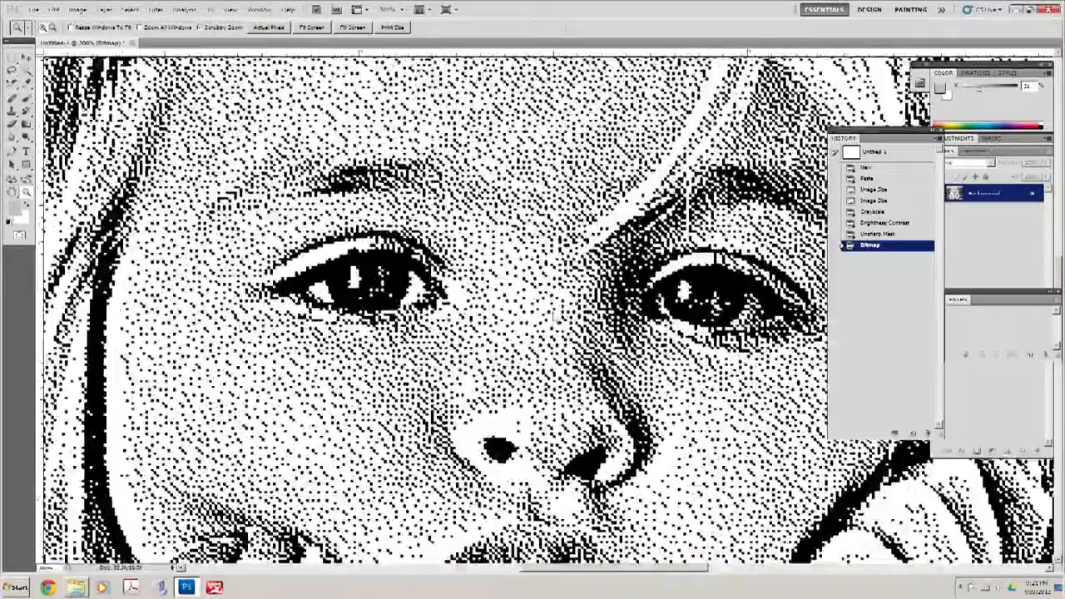
{"action": "left_click", "coordinate": [555, 317], "text": "alt"}
{"action": "left_click", "coordinate": [554, 317], "text": "alt"}
{"action": "left_click", "coordinate": [550, 310], "text": "alt"}
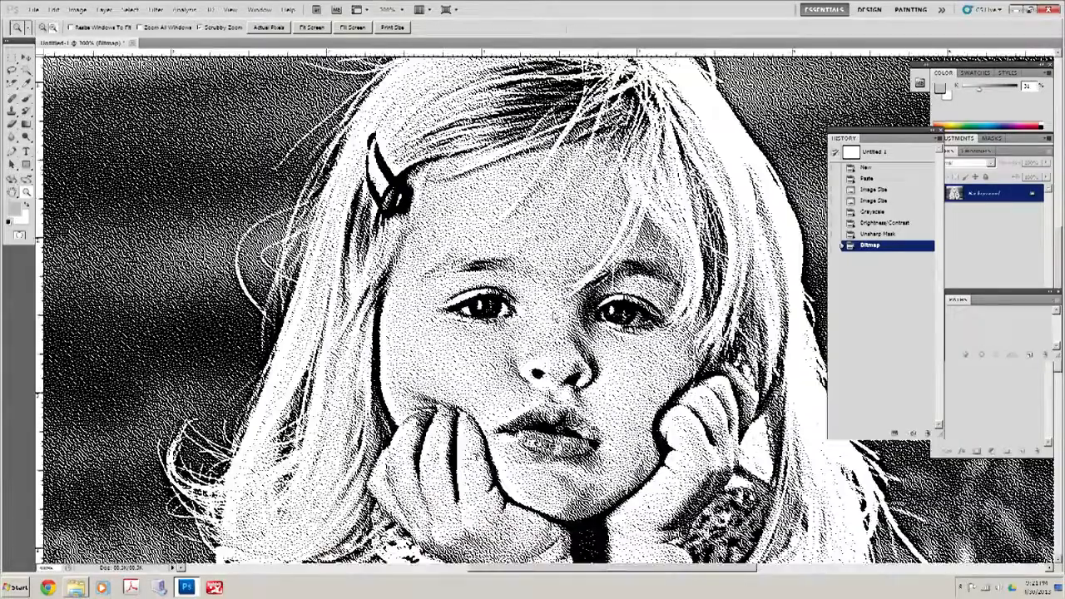
{"action": "left_click", "coordinate": [551, 309], "text": "alt"}
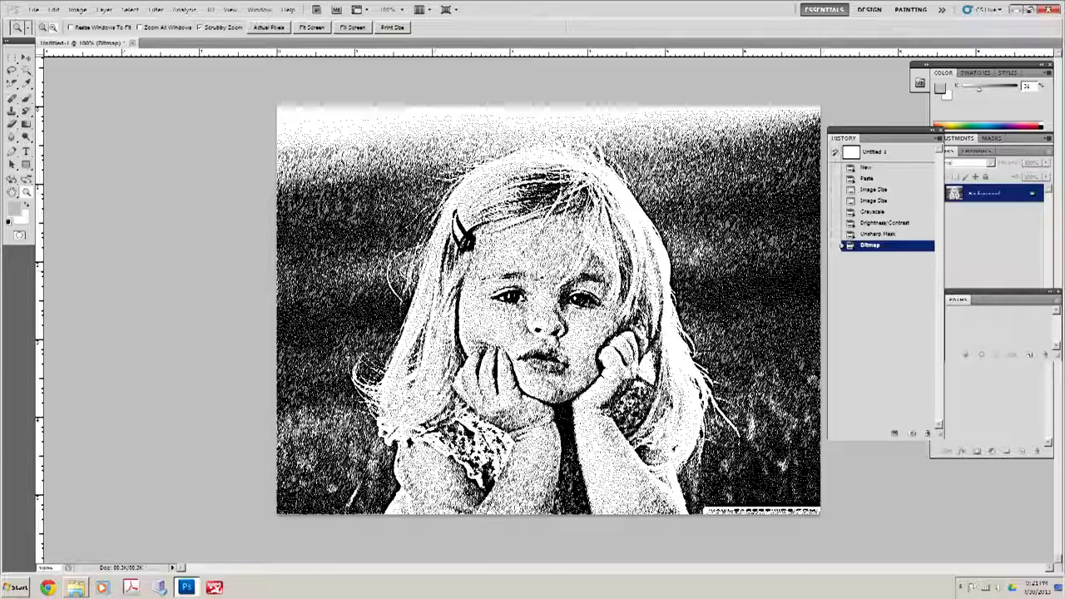
{"action": "left_click", "coordinate": [539, 278], "text": "alt"}
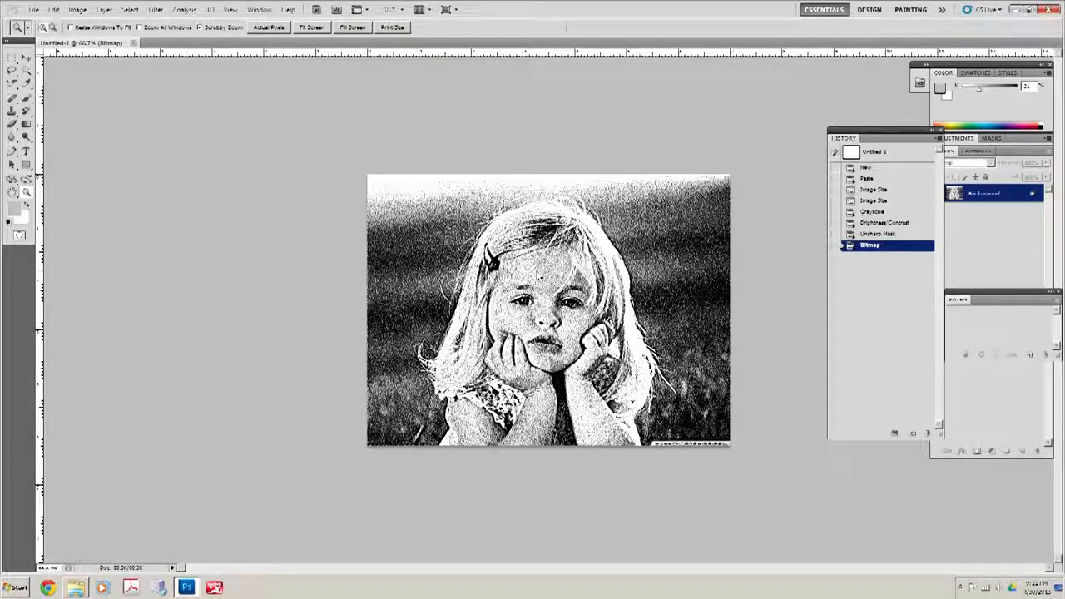